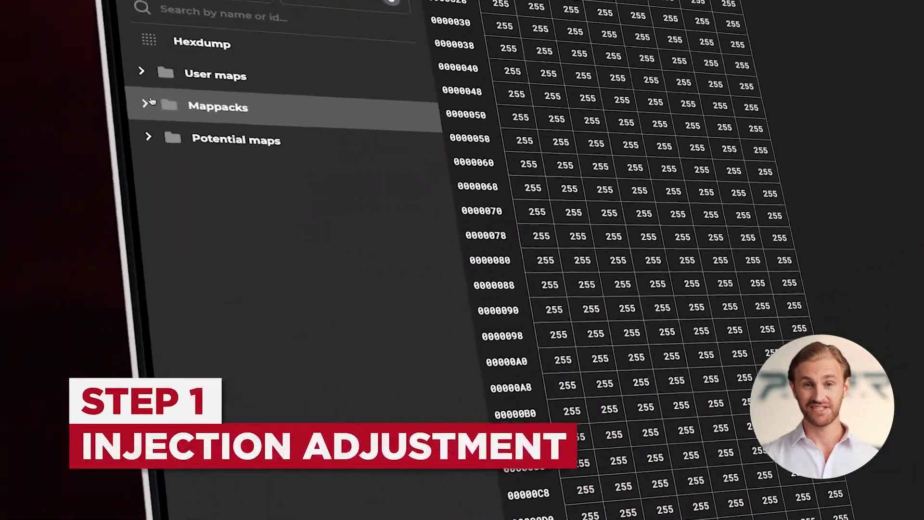
- Open map 58E79 'Delay time for fuel cut in engine temperature' under Mappacks > Pops and bangs
left_click(8, 181)
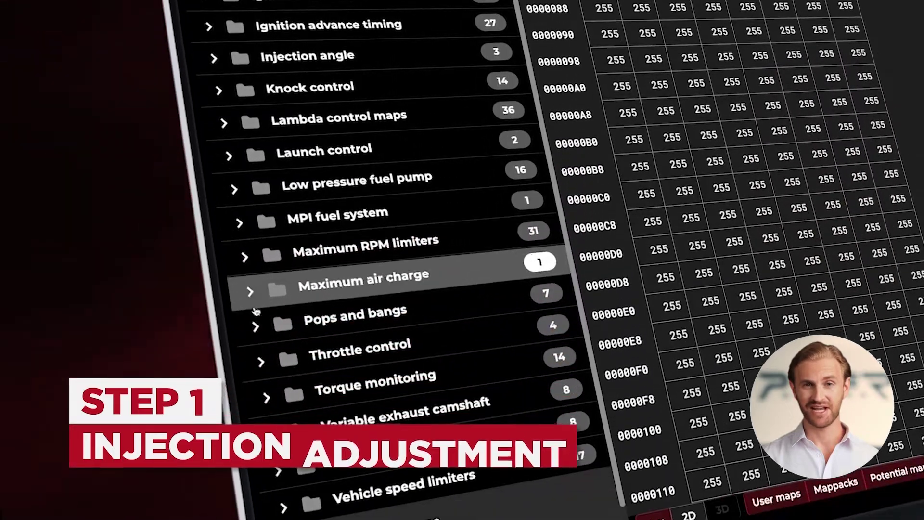
left_click(257, 322)
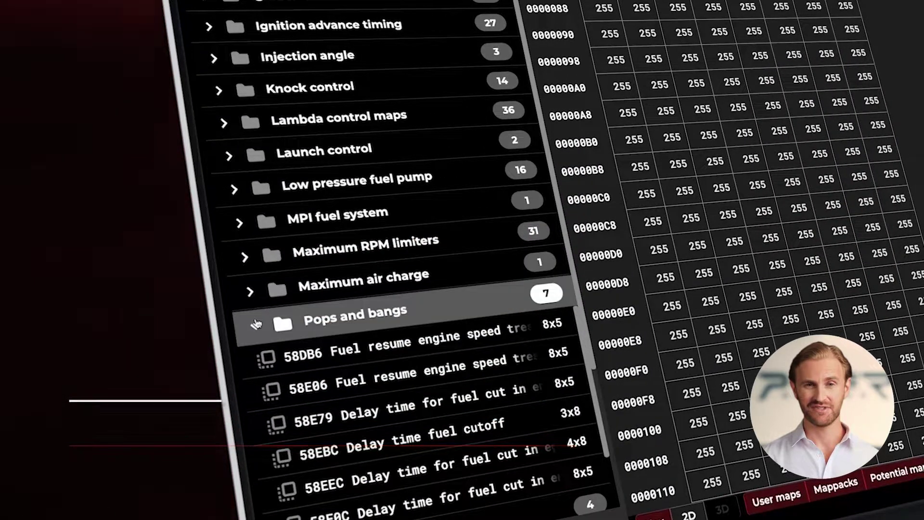
left_click(285, 428)
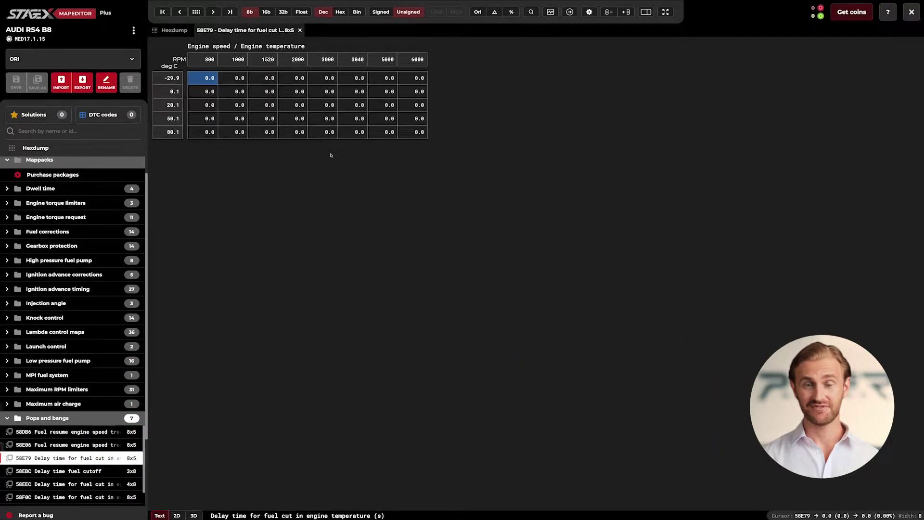
- Change the temperature axis point 50.1 to 60 and the rpm axis point 3040 to 3200
left_click(167, 119)
right_click(168, 120)
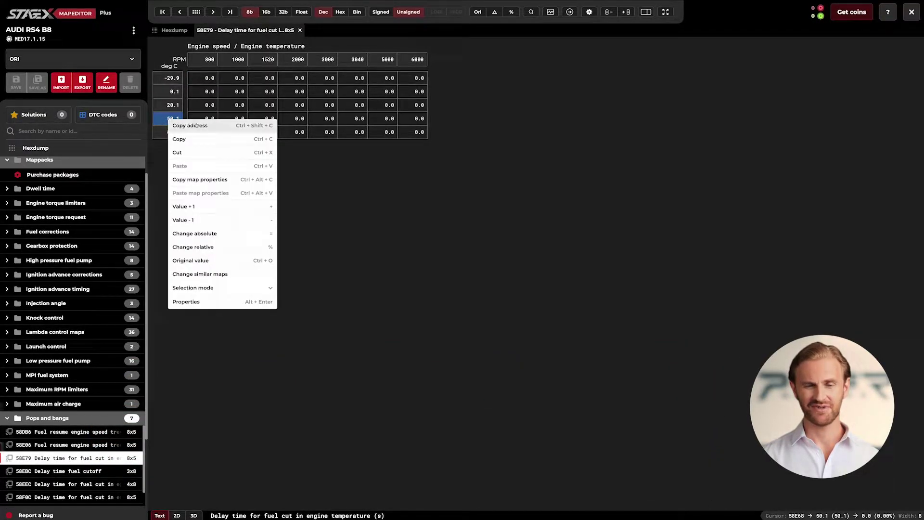
left_click(205, 231)
left_click(439, 258)
type("60")
key("Return")
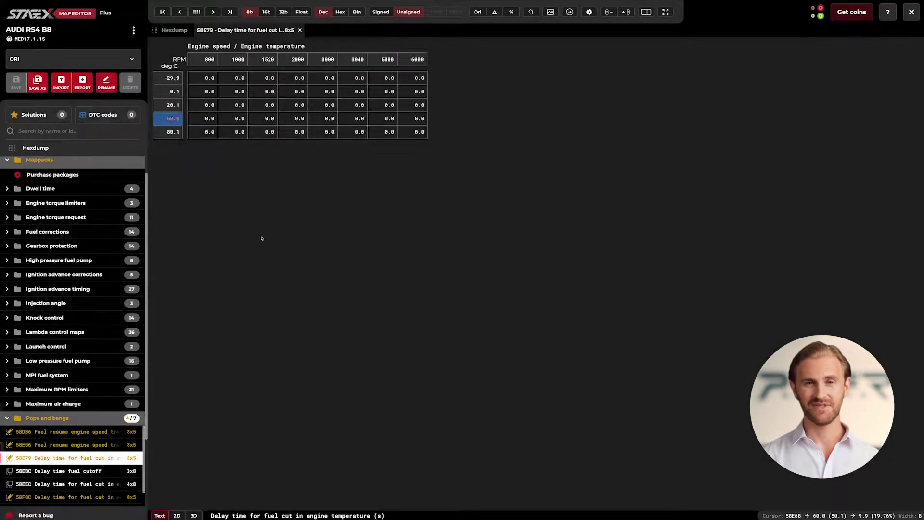
left_click(352, 62)
right_click(352, 62)
left_click(380, 175)
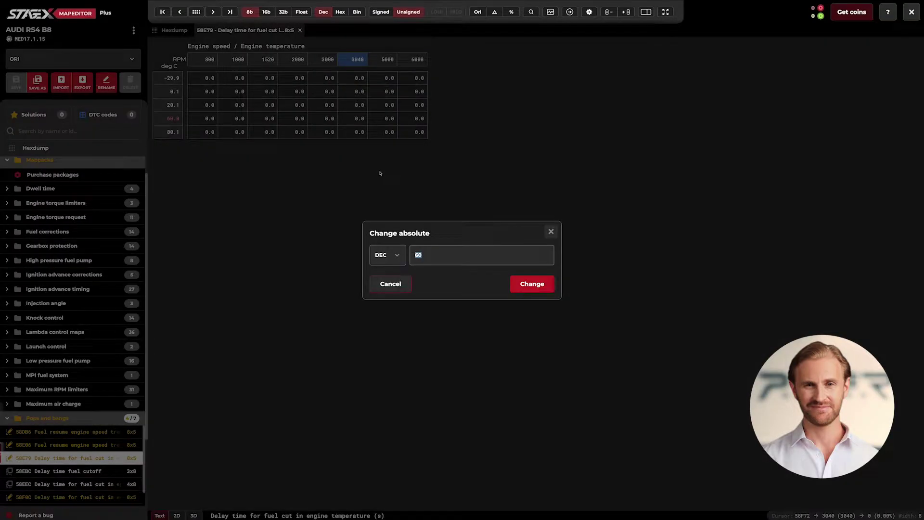
type("3200")
key("Return")
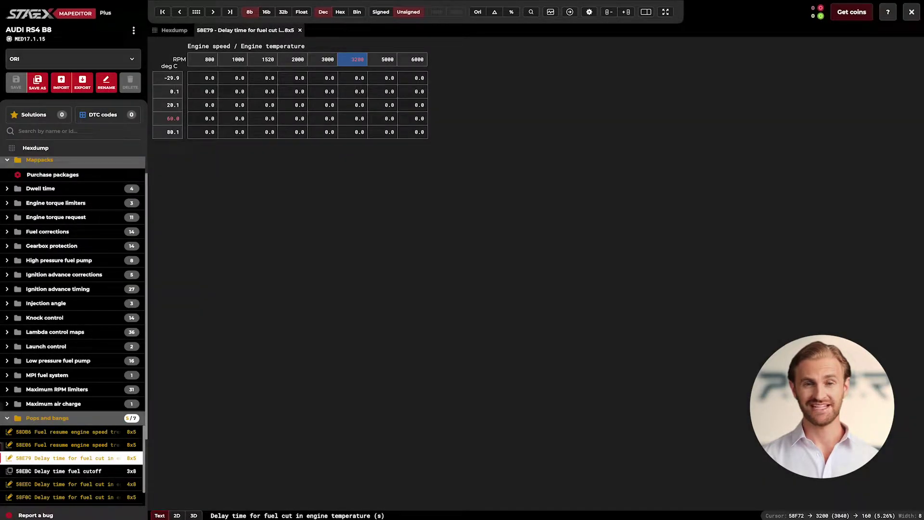
- Set the 80.1 °C row cells from 3200 to 6000 rpm to 0.8
left_click_drag(358, 134, 416, 134)
right_click(414, 135)
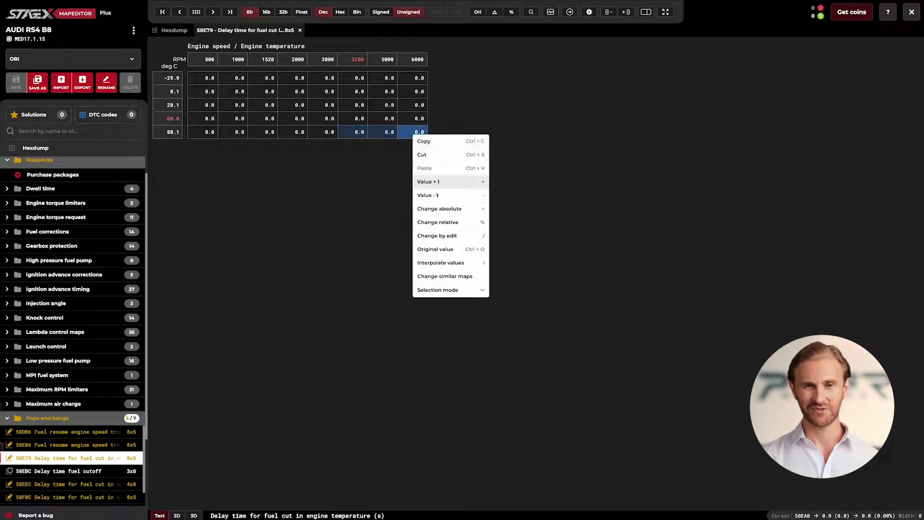
left_click(439, 209)
type("0,8")
key("Return")
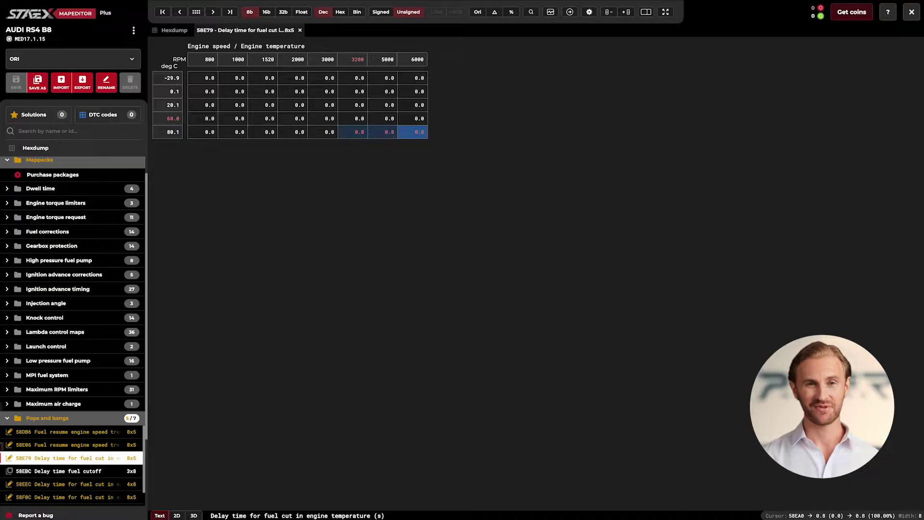
- In map 58EBC, set the first two rpm axis points to 3800 and 3200
left_click(58, 471)
right_click(206, 59)
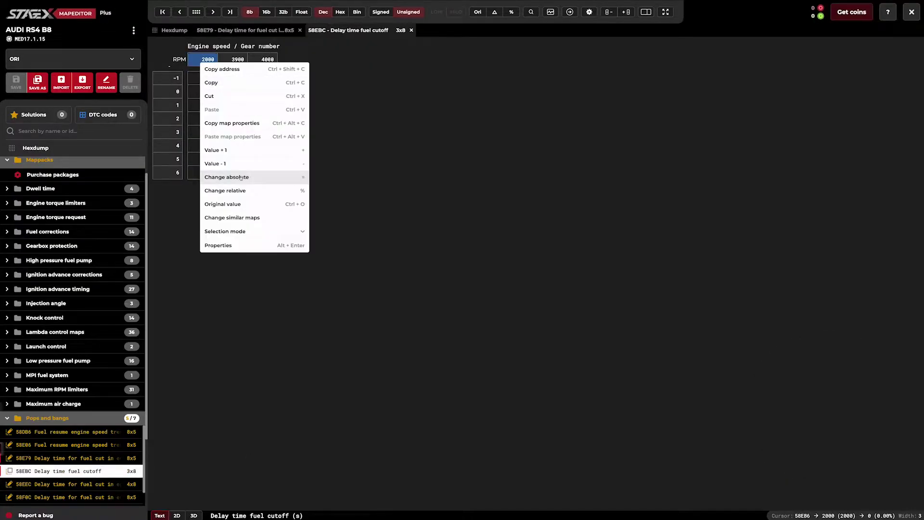
left_click(241, 177)
type("3800")
key("Return")
key("Right")
key("equal")
type("3200")
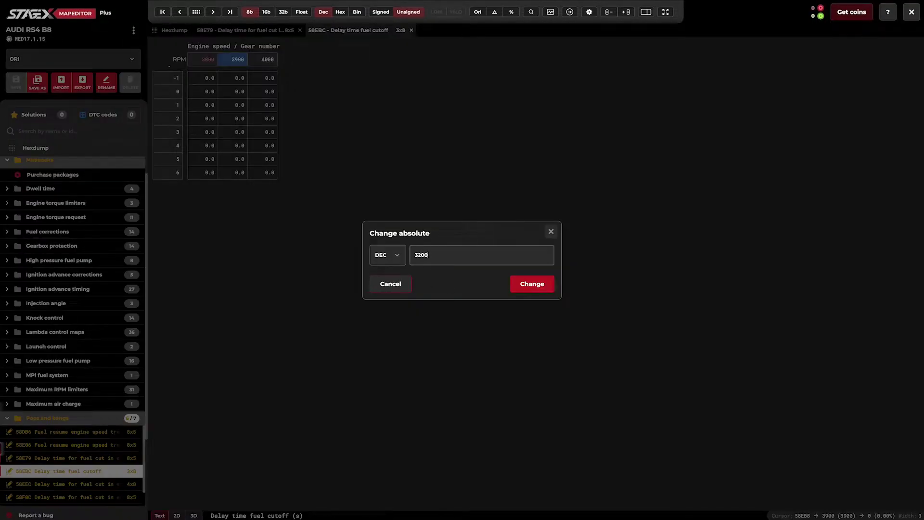
key("Return")
- Set the 58EBC cells under 3200 and 4000 rpm to 0.8
left_click_drag(276, 178, 240, 78)
right_click(238, 78)
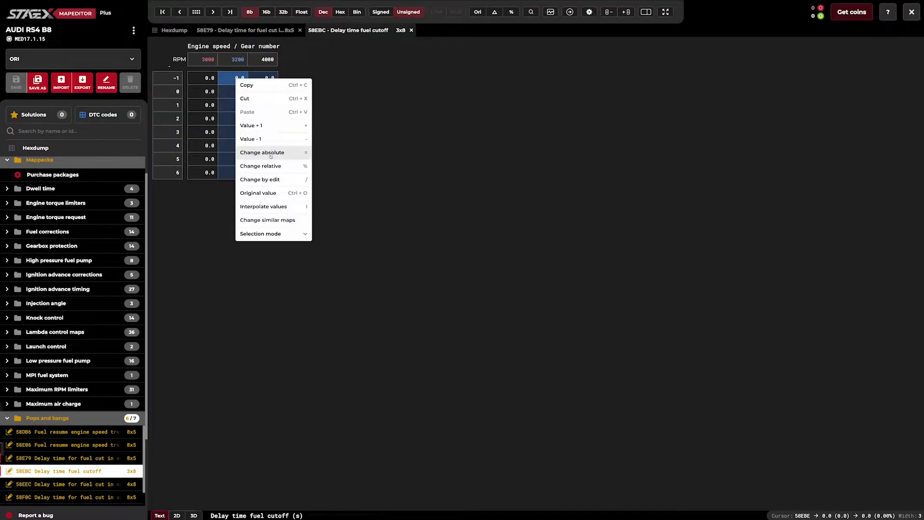
left_click(260, 153)
type("0.8")
key("Return")
- In map 58EEC, change axis point 300 to 400 and set the high-rpm, high-temperature cells to 0.8
left_click(72, 483)
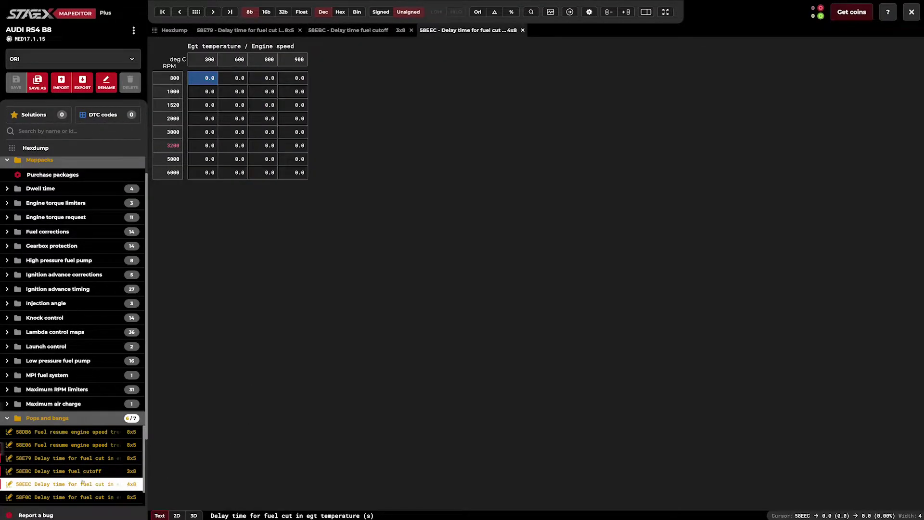
right_click(204, 61)
left_click(240, 139)
type("400")
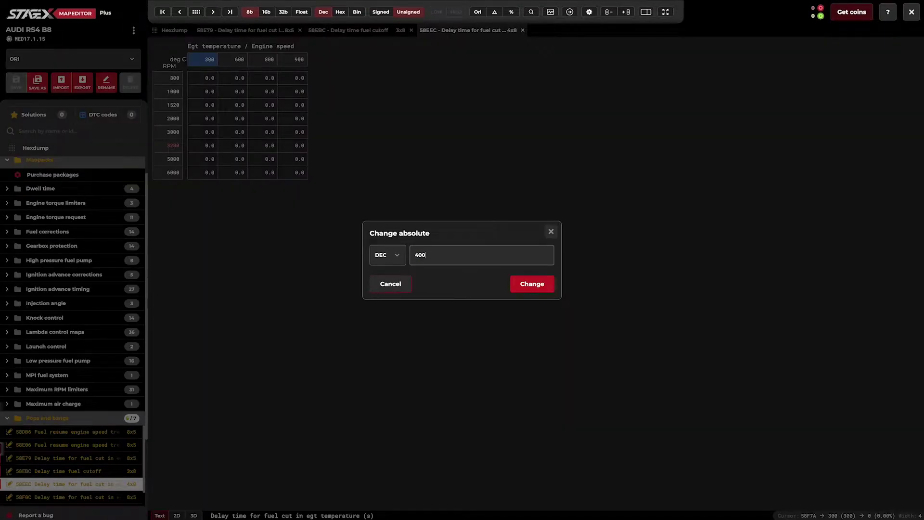
key("Return")
left_click_drag(269, 174, 291, 142)
right_click(291, 141)
left_click(308, 218)
type("0")
key("Return")
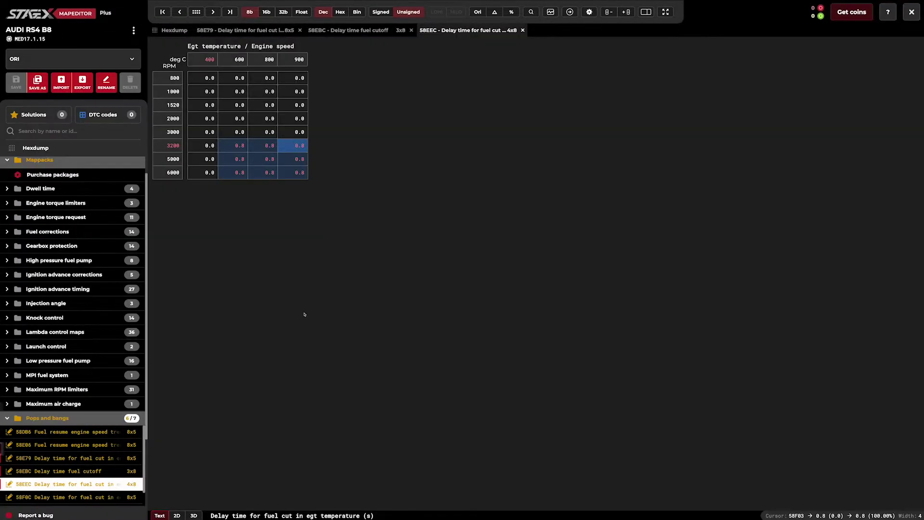
- In map 58F0C, select the 80.1 °C row from 3200 to 6000 rpm for an absolute value change
left_click(44, 497)
left_click_drag(352, 132, 419, 133)
right_click(418, 138)
left_click(435, 216)
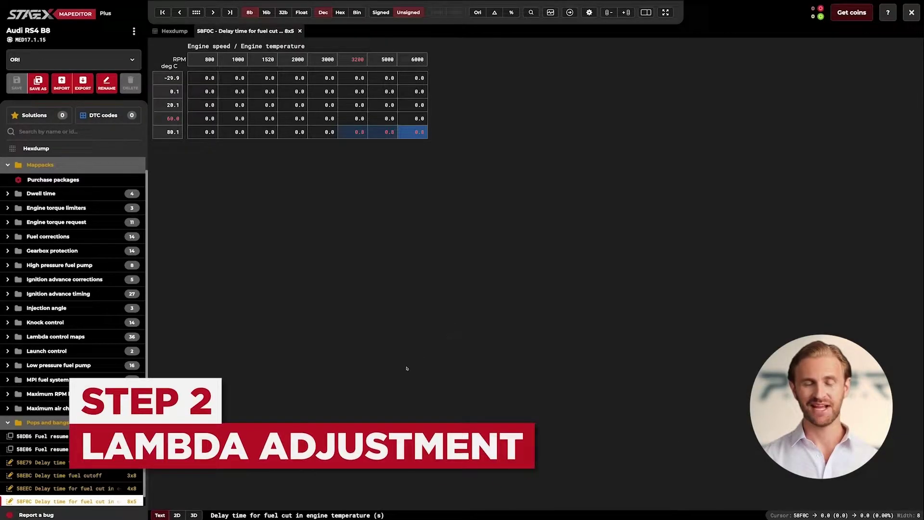
- Collapse Pops and bangs and open 6593C Lambda component protection from Lambda control maps
left_click(8, 422)
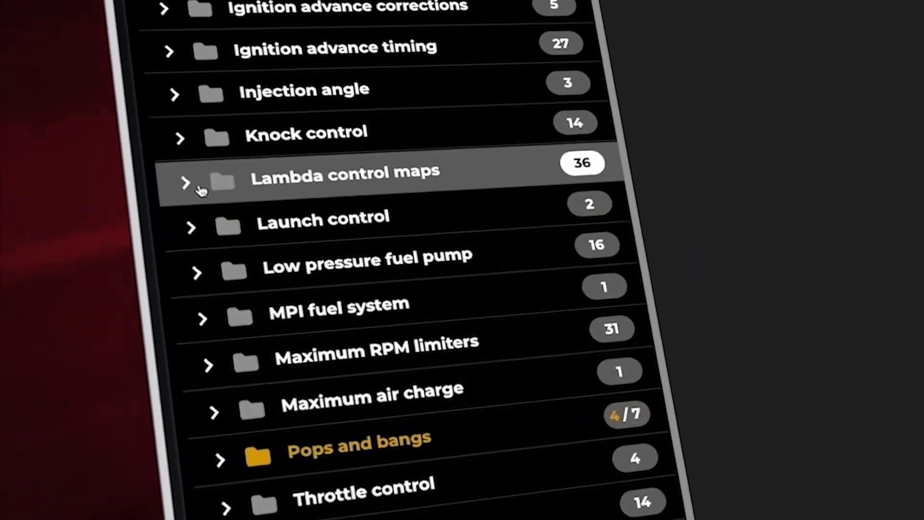
left_click(77, 210)
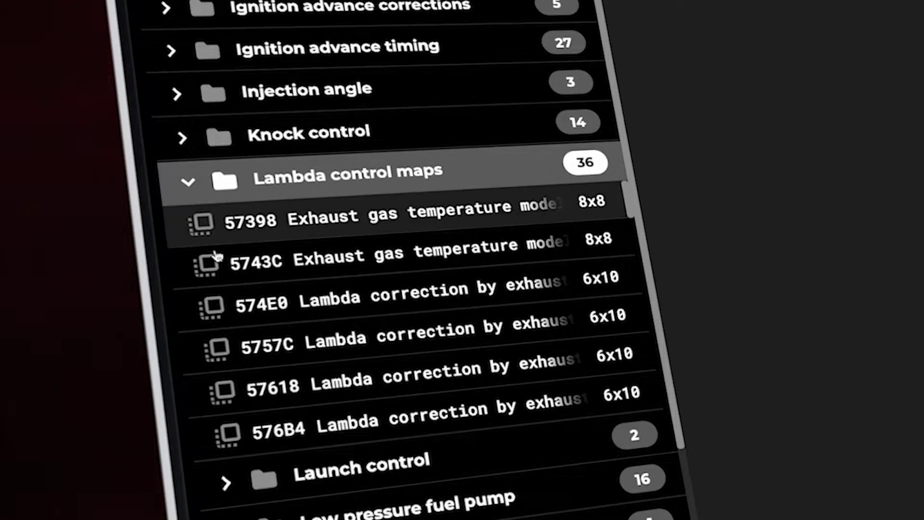
scroll(209, 294, "down", 6)
scroll(234, 321, "down", 7)
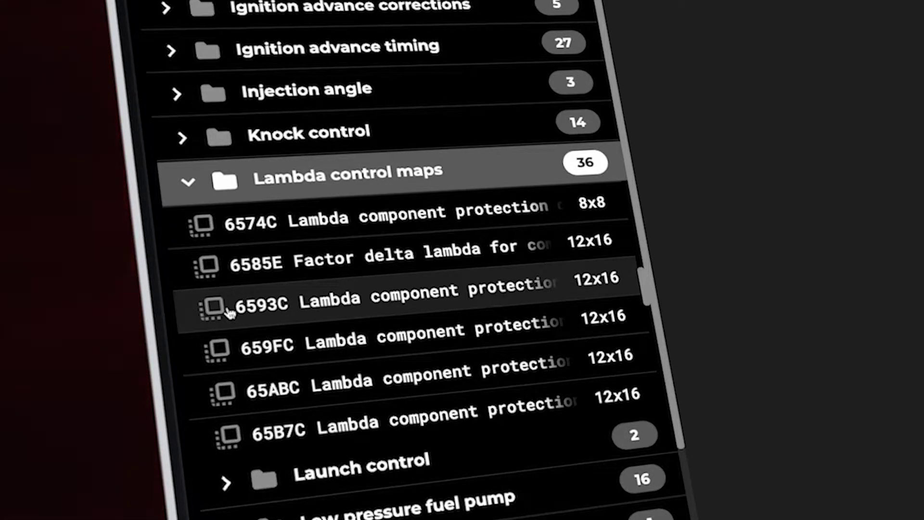
left_click(229, 313)
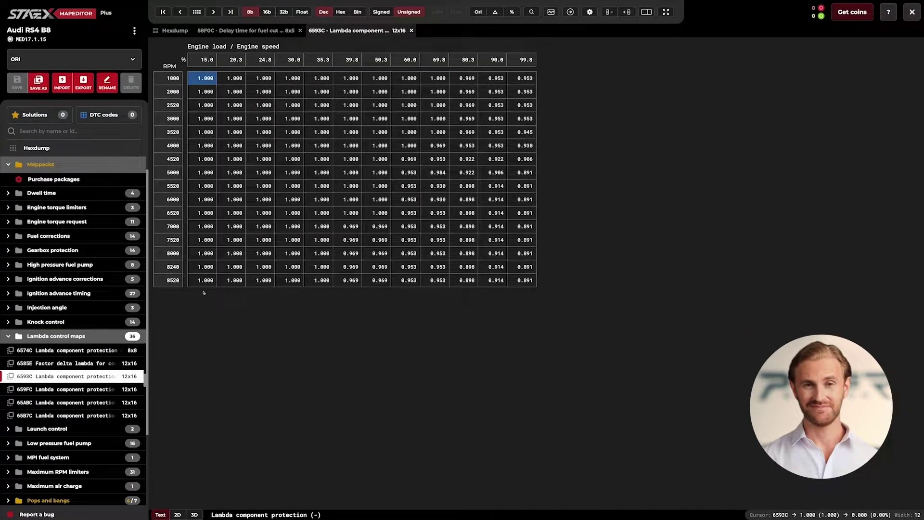
- Set the 15.0% load column from 3000 to 8520 rpm to 0.945
left_click_drag(203, 283, 202, 123)
right_click(202, 123)
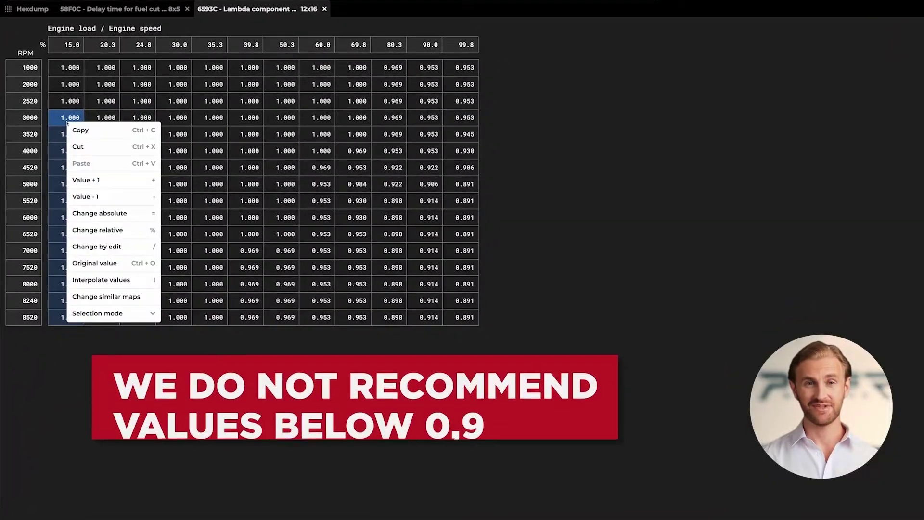
left_click(99, 214)
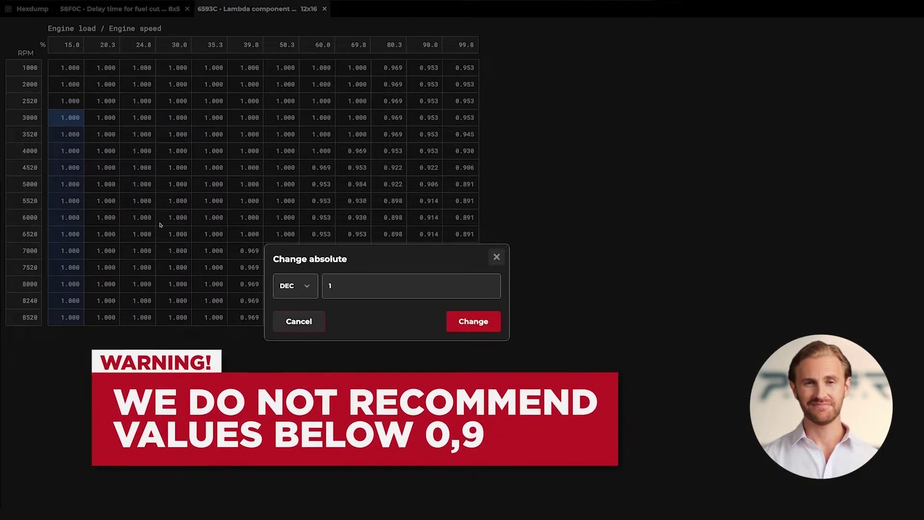
type("0.945")
left_click(473, 321)
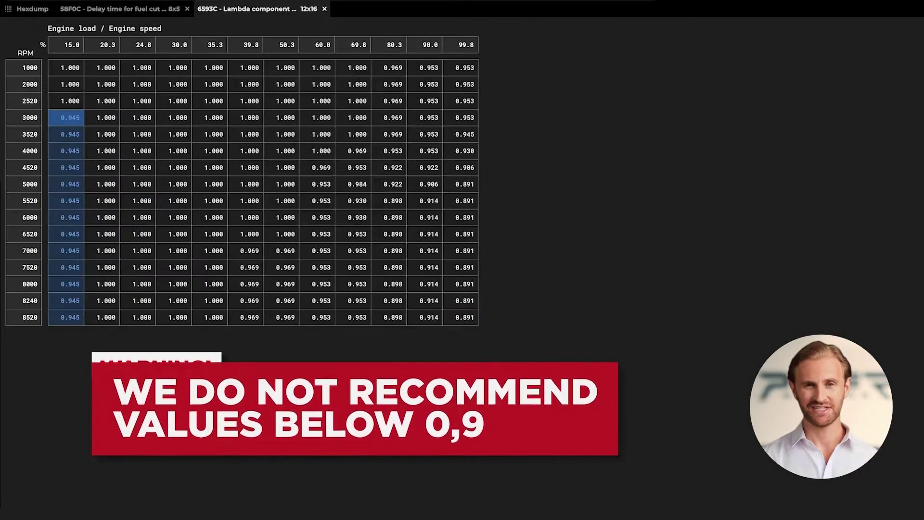
- Copy the 0.945 change as absolute values into both similar lambda protection maps
right_click(350, 297)
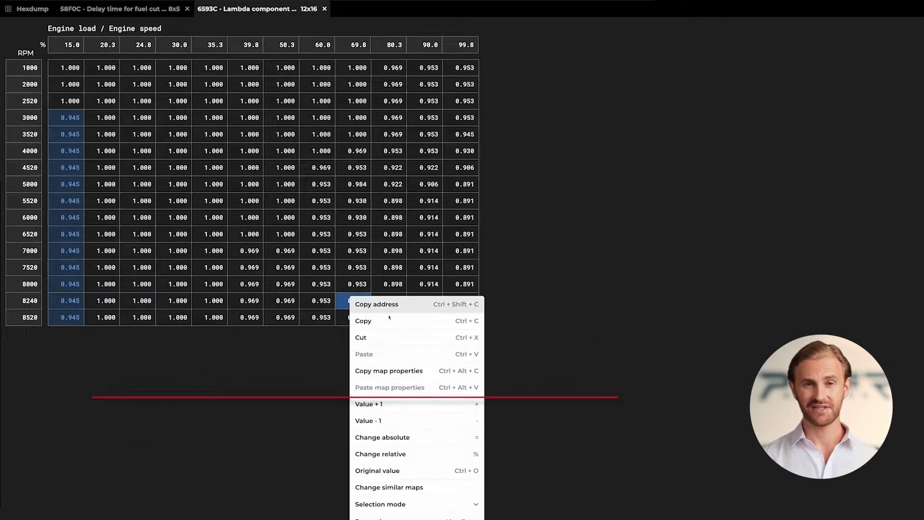
left_click(405, 488)
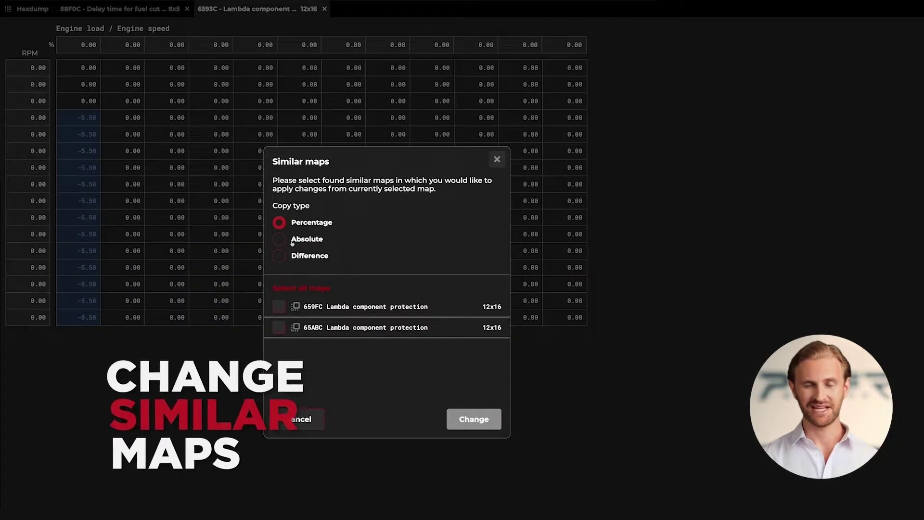
left_click(278, 239)
left_click(299, 288)
left_click(474, 419)
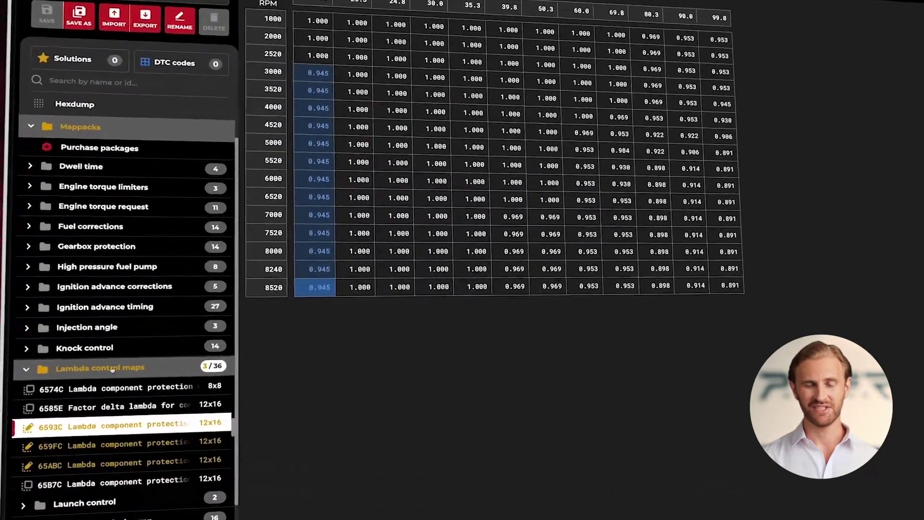
- Collapse Lambda control maps and expand the Ignition advance timing folder
left_click(8, 336)
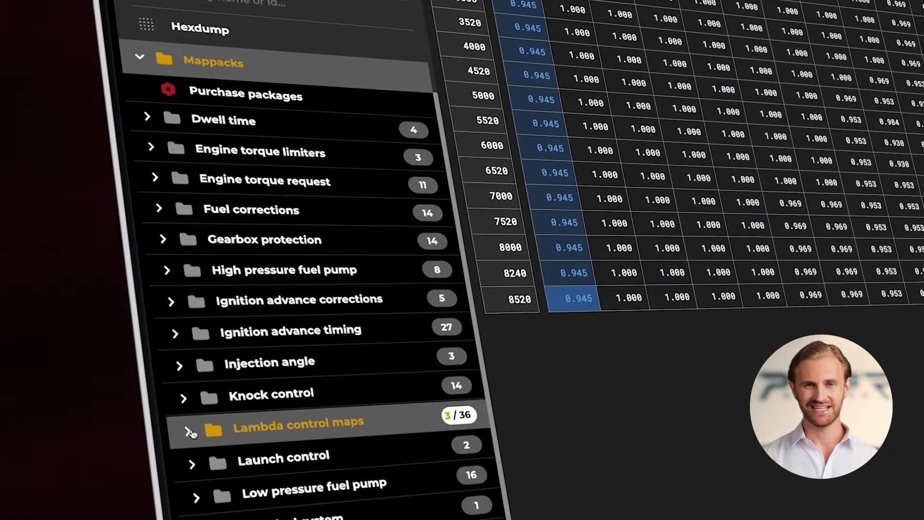
left_click(168, 335)
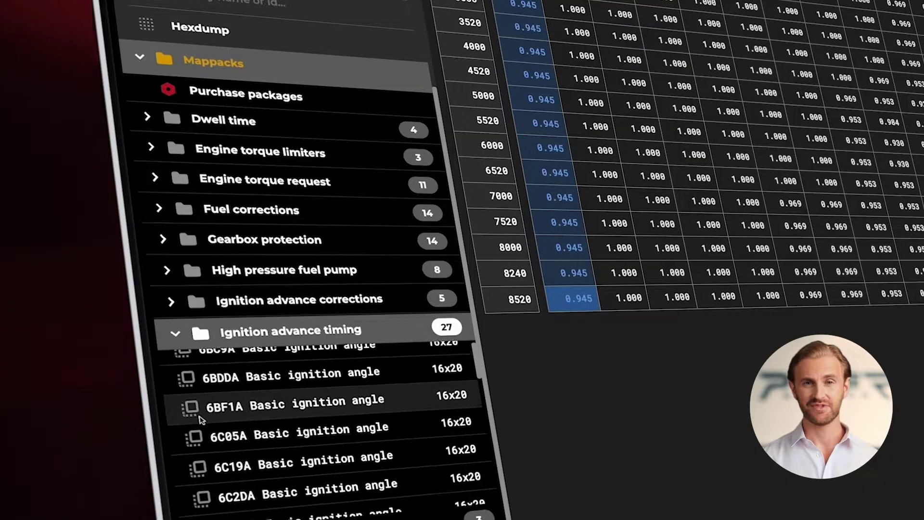
scroll(193, 429, "down", 3)
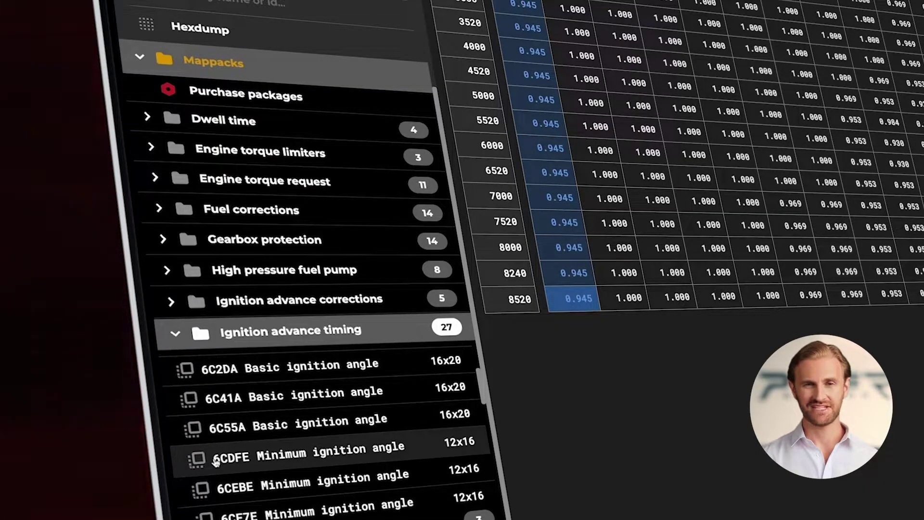
- Open 6CDFE Minimum ignition angle and select its 3000–8000 rpm, 0–40% load block
left_click(216, 462)
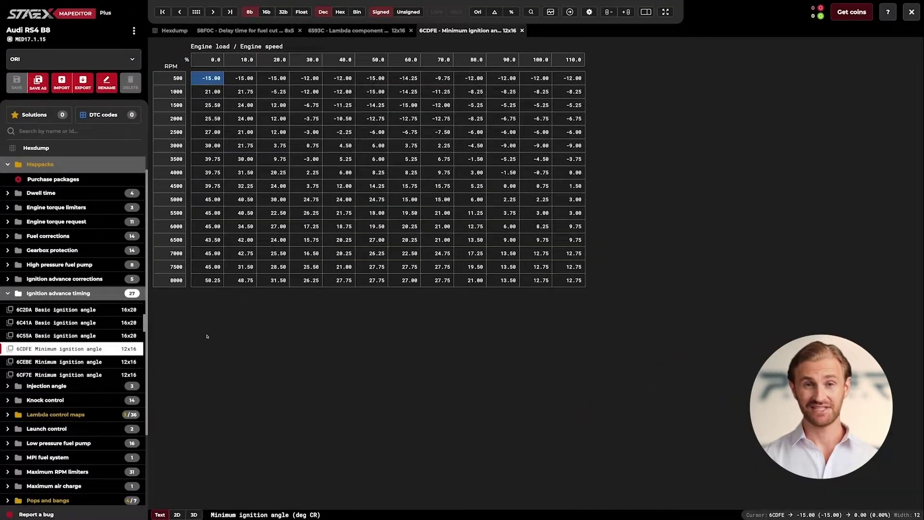
left_click(209, 283)
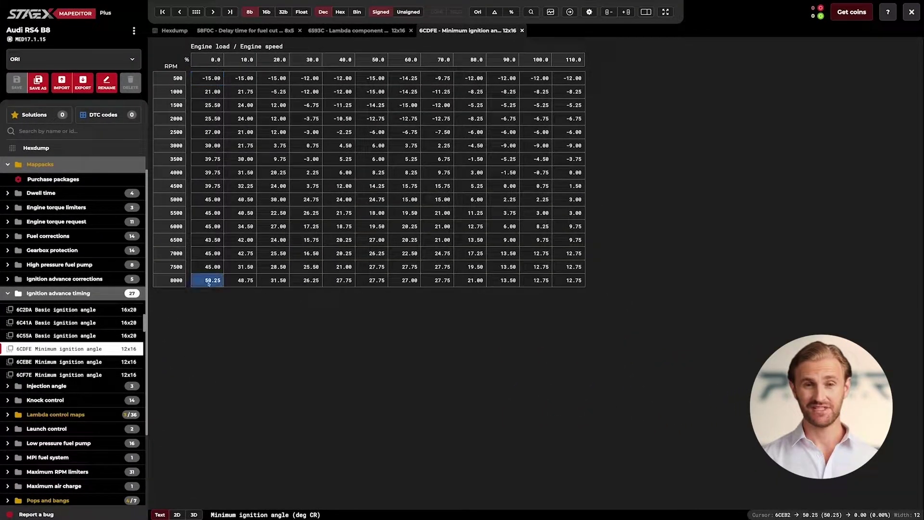
left_click_drag(208, 283, 345, 146)
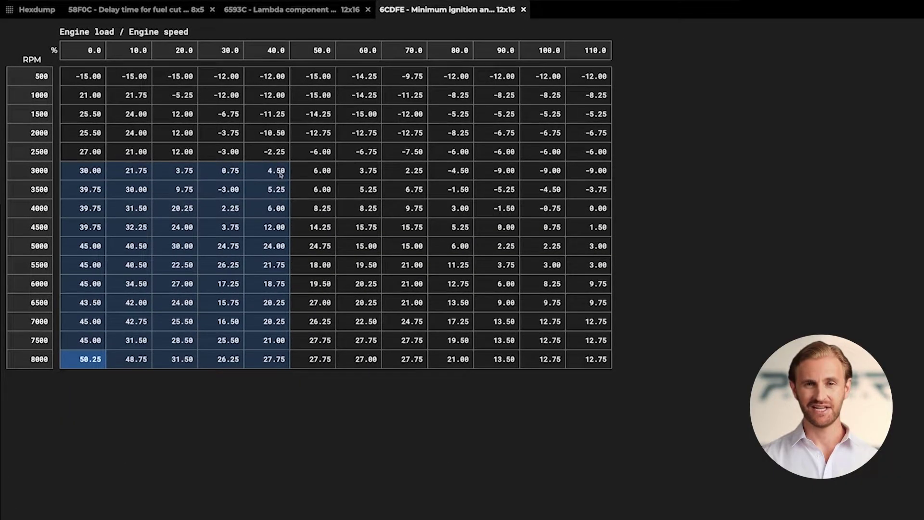
left_click_drag(280, 174, 281, 174)
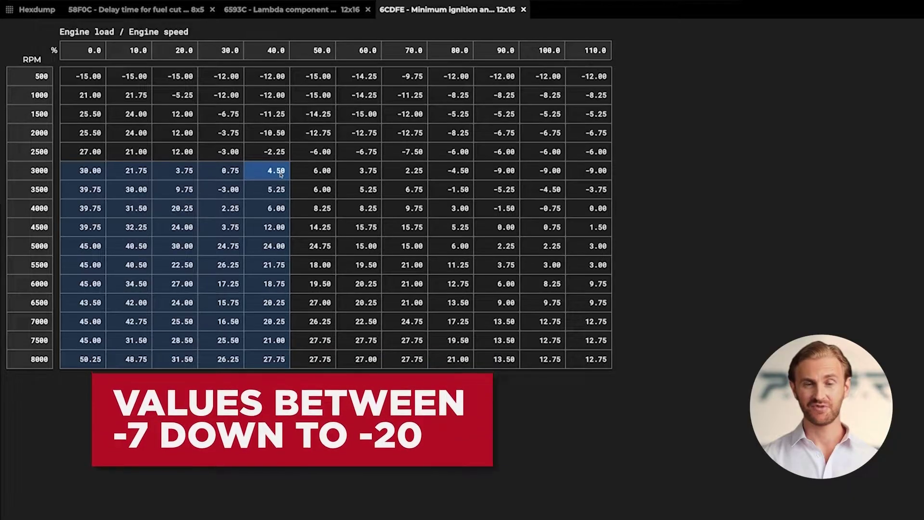
- Set the selected 3000–8000 rpm, 0–40% load block to -15
right_click(281, 174)
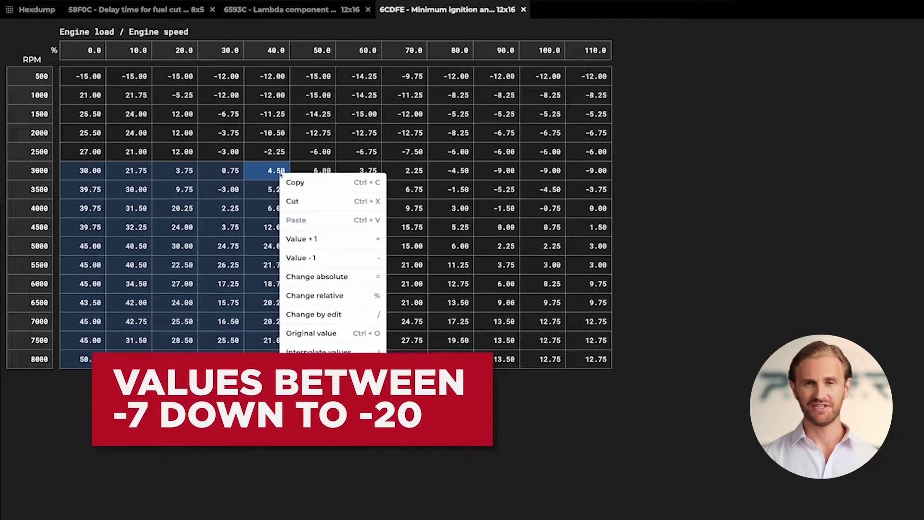
left_click(301, 277)
type("-15")
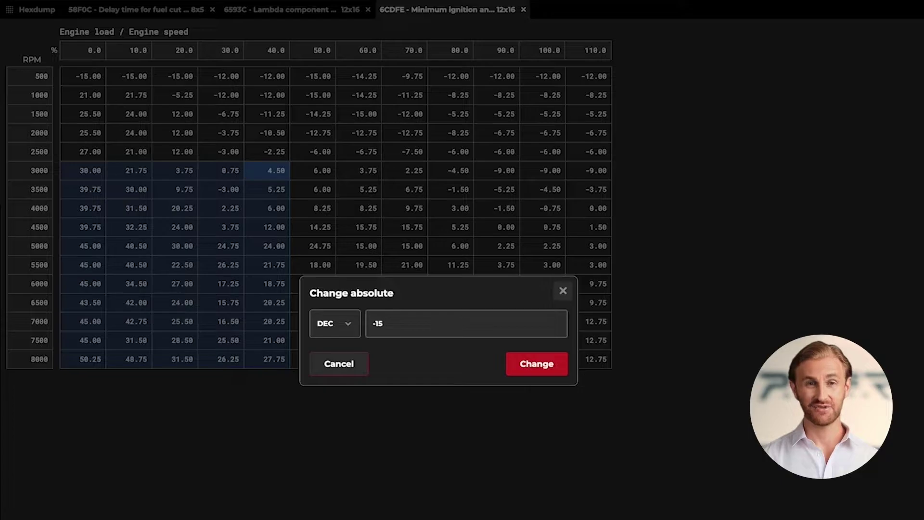
key("Return")
- Copy the -15 block as absolute values into all similar minimum ignition maps
right_click(276, 177)
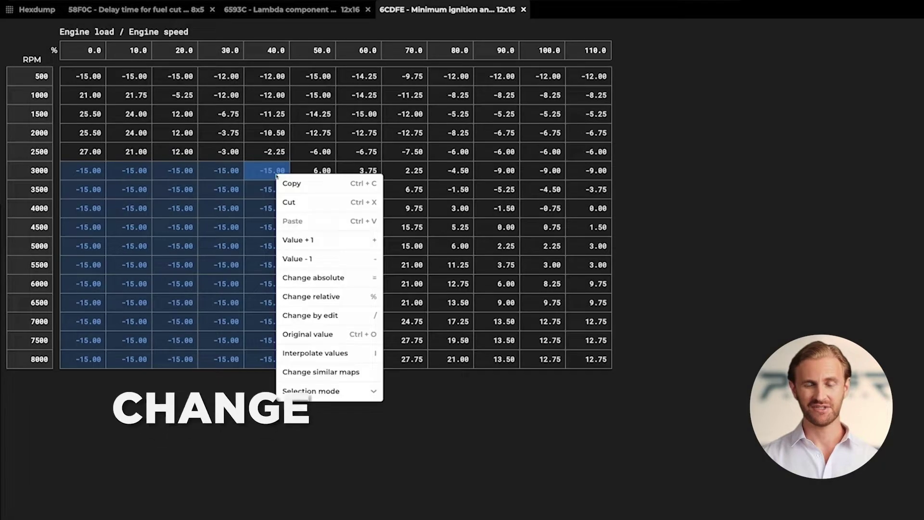
left_click(325, 371)
left_click(317, 270)
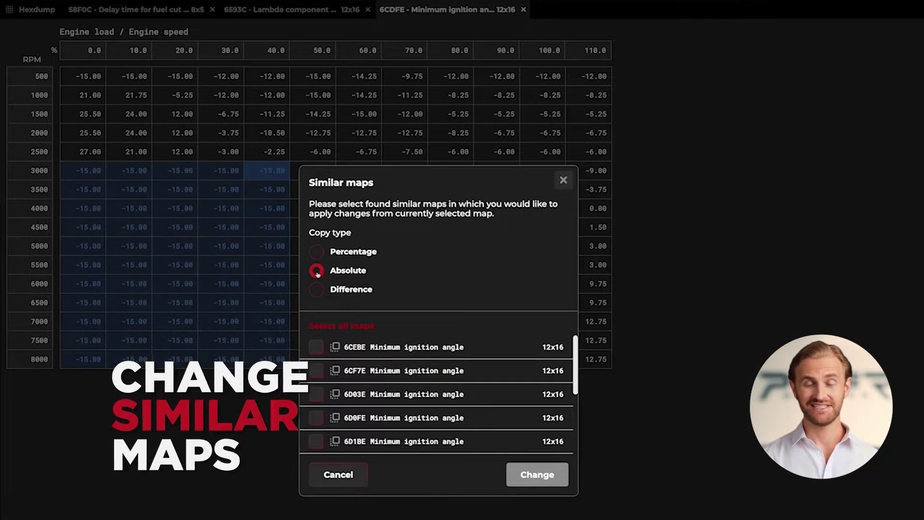
left_click(328, 326)
left_click(512, 469)
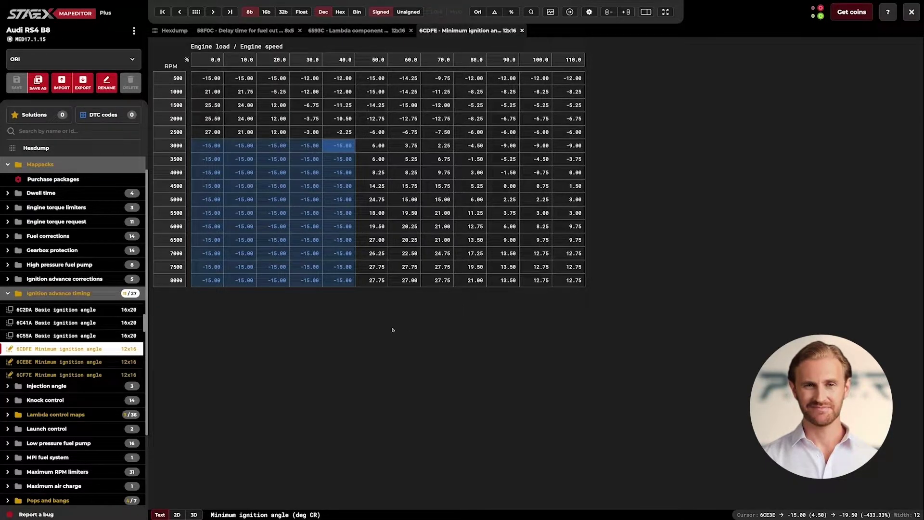
- Open 6C55A Basic ignition angle and set its 10% load column from 3000–8500 rpm to -15
left_click(80, 336)
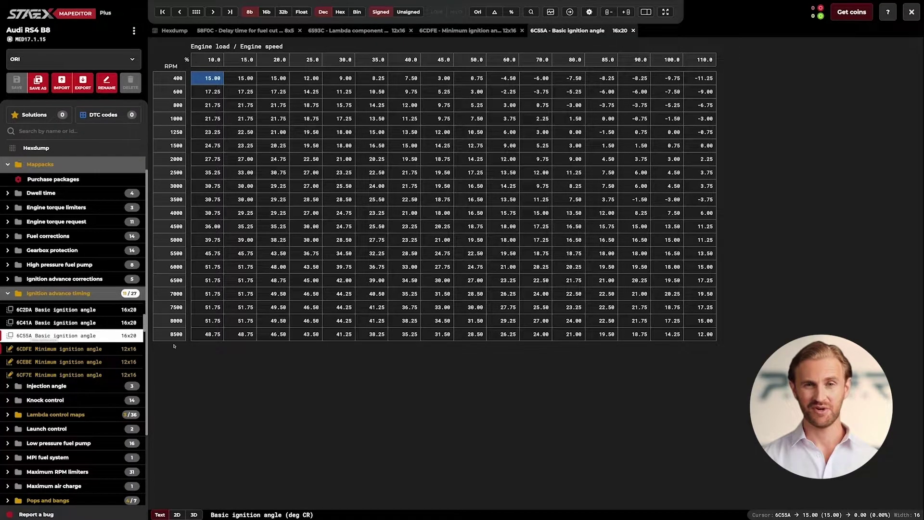
left_click(210, 338)
left_click_drag(88, 420, 92, 217)
right_click(91, 218)
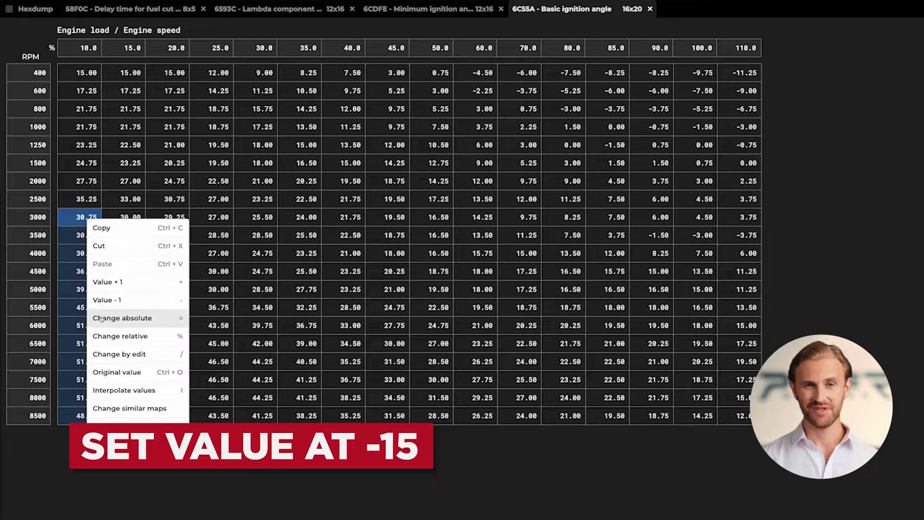
left_click(100, 319)
type("-15")
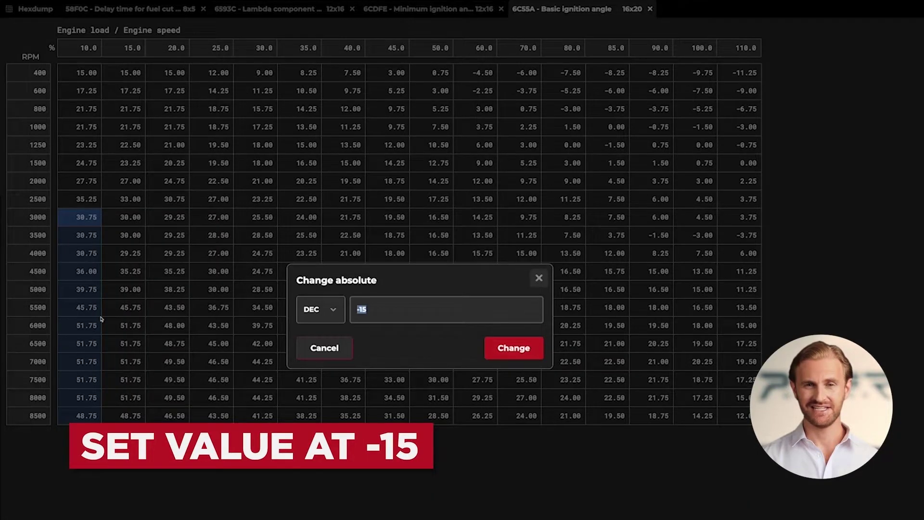
key("Return")
- Copy the -15 column as absolute values into all similar basic ignition maps
right_click(101, 318)
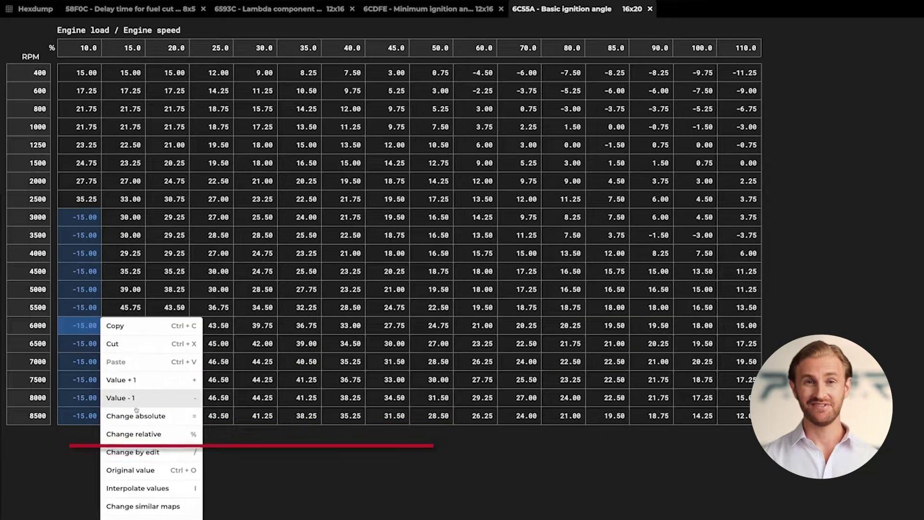
left_click(140, 503)
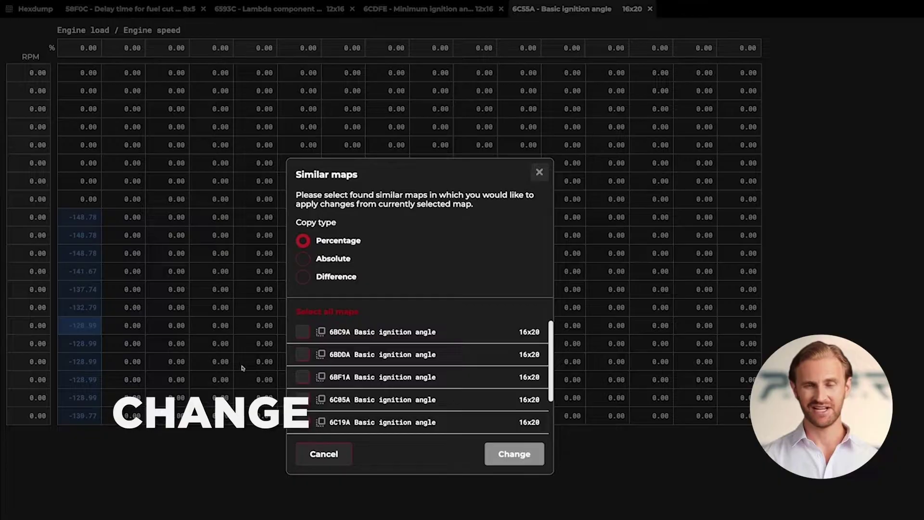
left_click(303, 258)
left_click(328, 311)
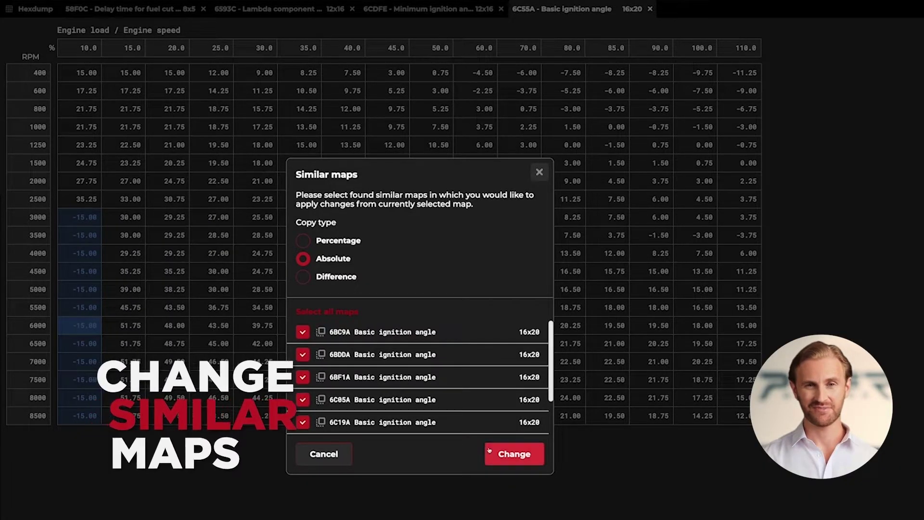
left_click(514, 454)
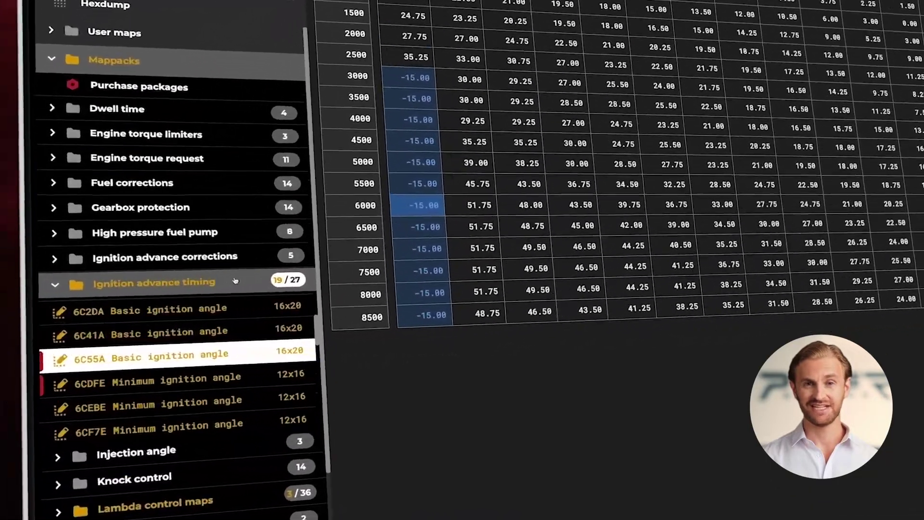
- Collapse Ignition advance timing and open 57398 Exhaust gas temperature model under Lambda control maps
left_click(7, 311)
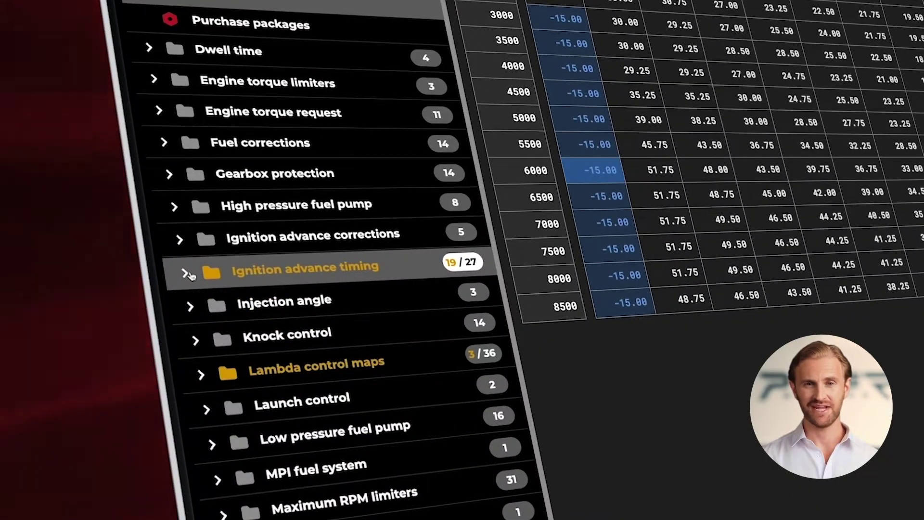
left_click(203, 375)
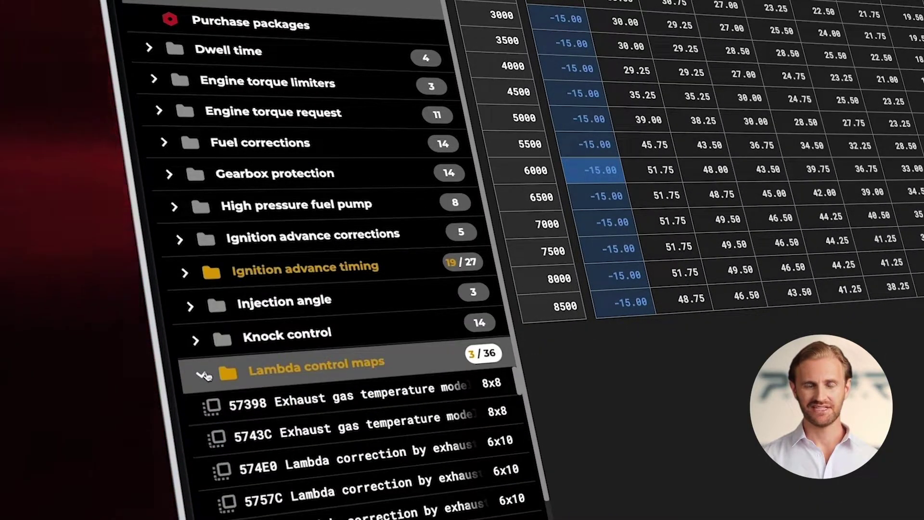
left_click(217, 407)
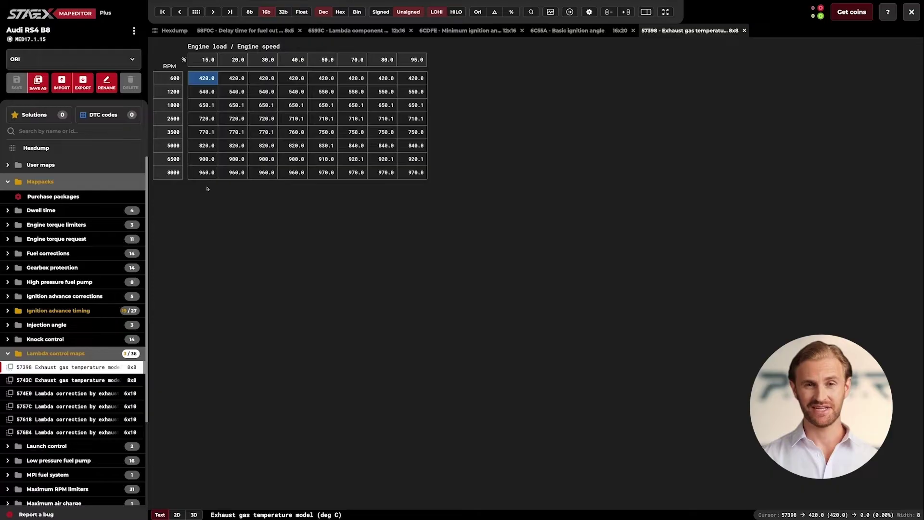
- Set the whole 8000 rpm row of map 57398 to 950
left_click(207, 173)
left_click(408, 173, "shift")
right_click(408, 173)
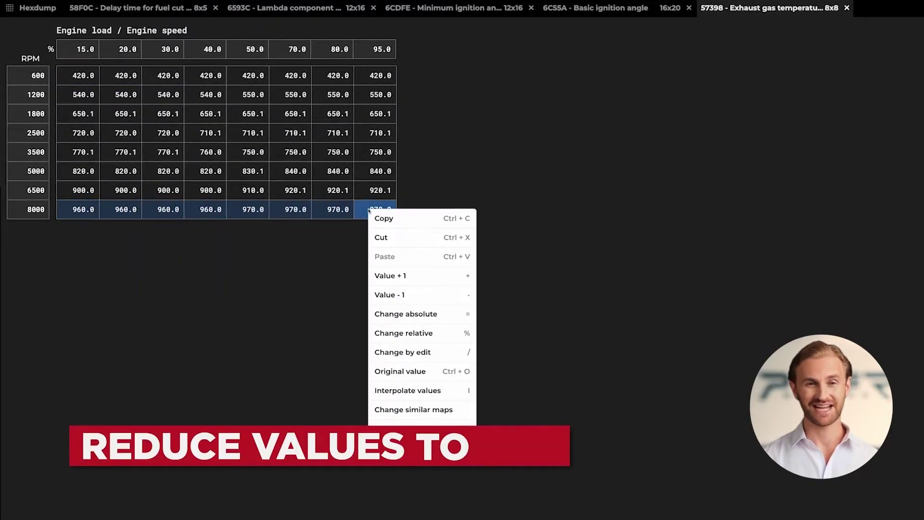
left_click(406, 314)
type("950")
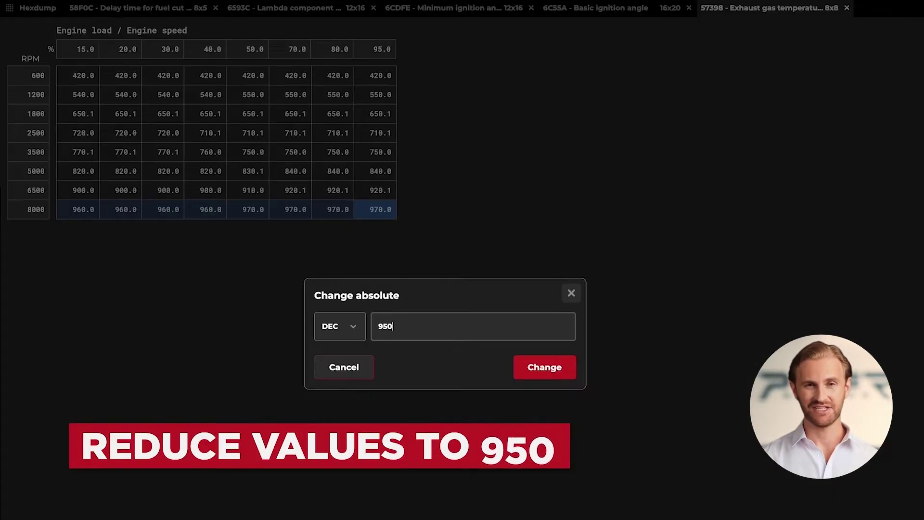
key("Return")
- Copy the 950 row as absolute values into all five similar exhaust temperature maps
right_click(372, 218)
left_click(400, 416)
left_click(334, 273)
left_click(331, 329)
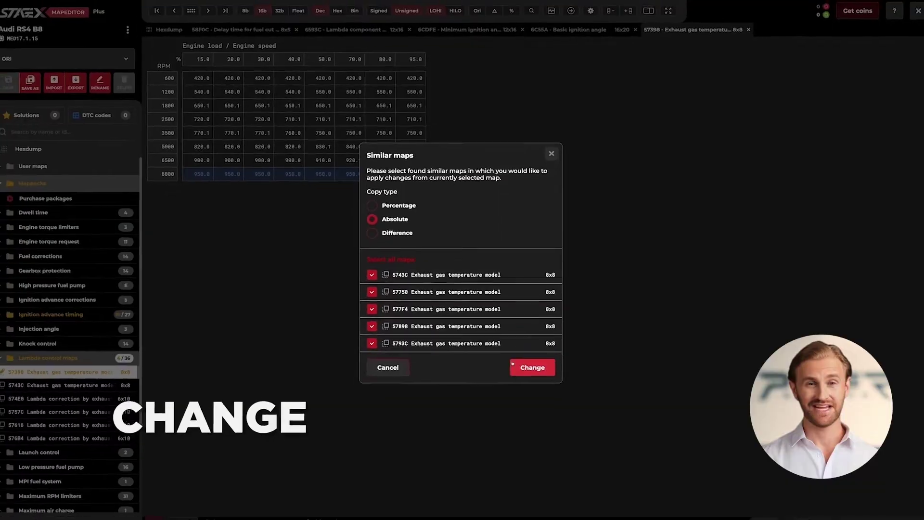
left_click(515, 367)
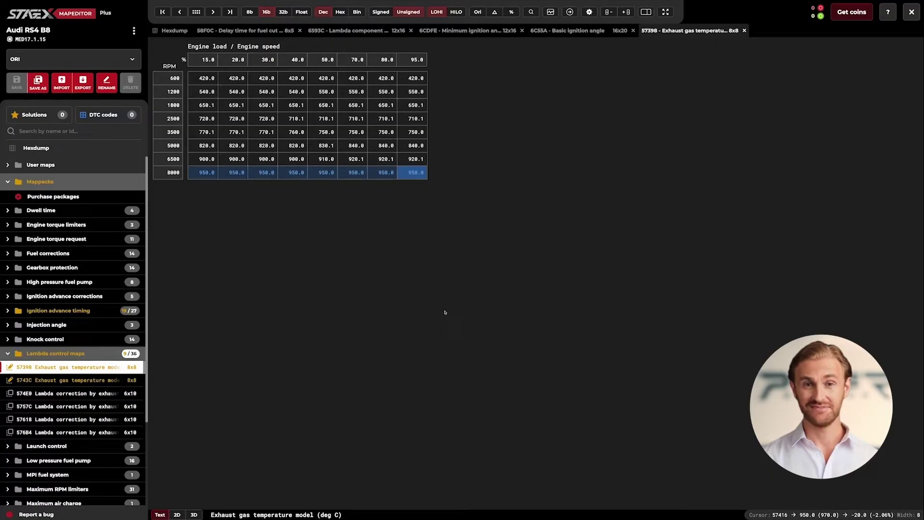
- Review EGT threshold maps 65D8C, 65D8E, 65D90, 65D92, 65D94, then start saving version 'pops & bangs'
scroll(101, 387, "down", 3)
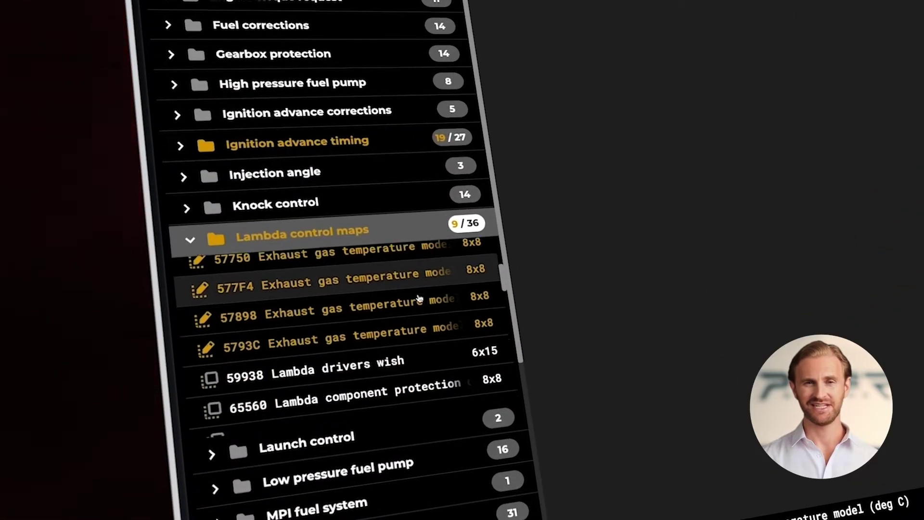
scroll(419, 298, "down", 10)
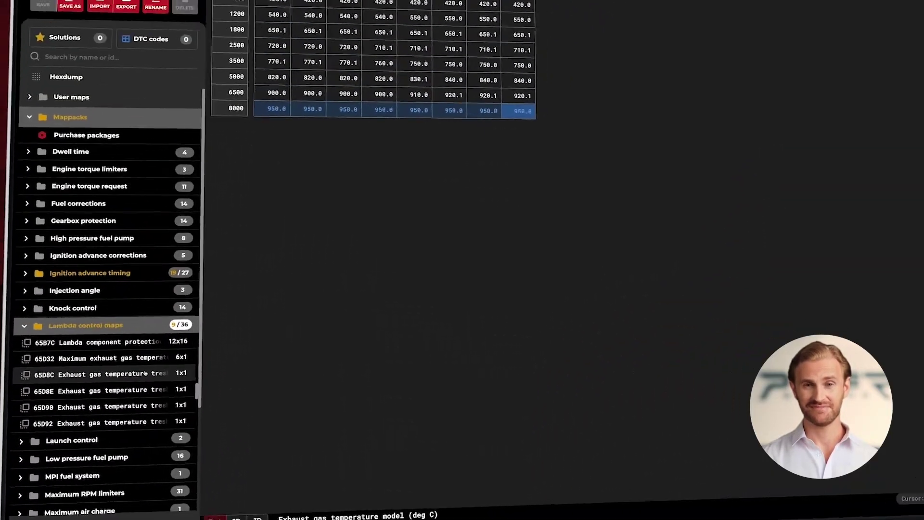
left_click(145, 374)
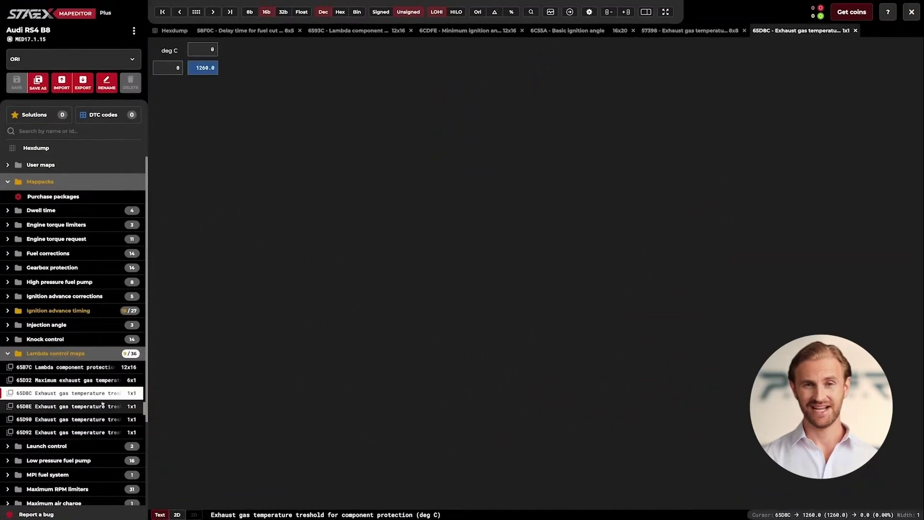
left_click(140, 390)
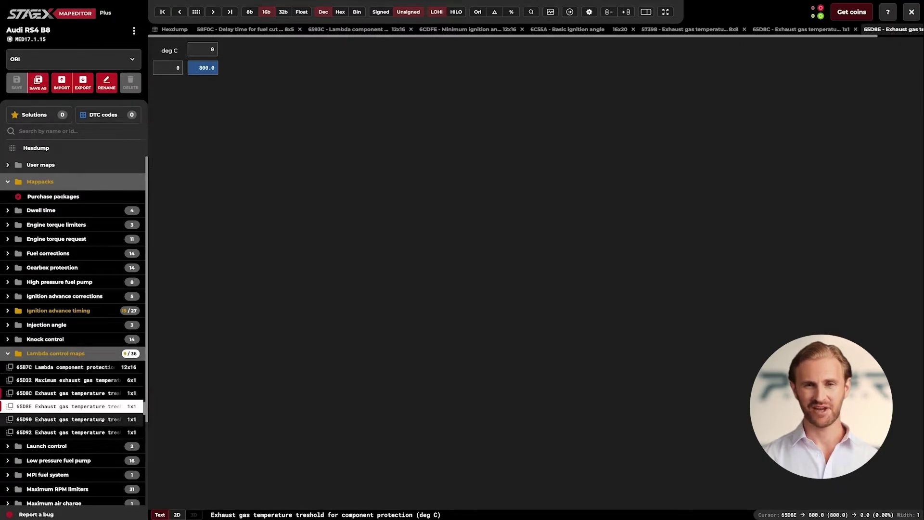
left_click(103, 420)
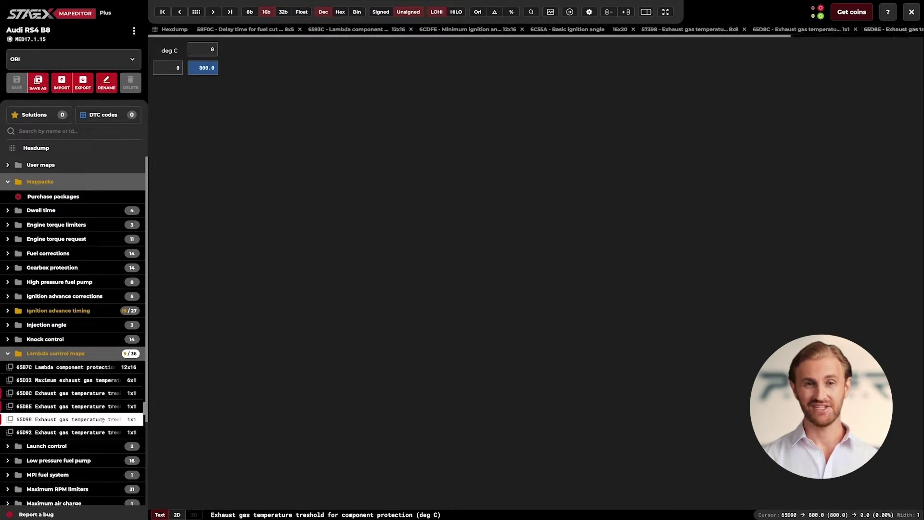
left_click(102, 432)
left_click(102, 435)
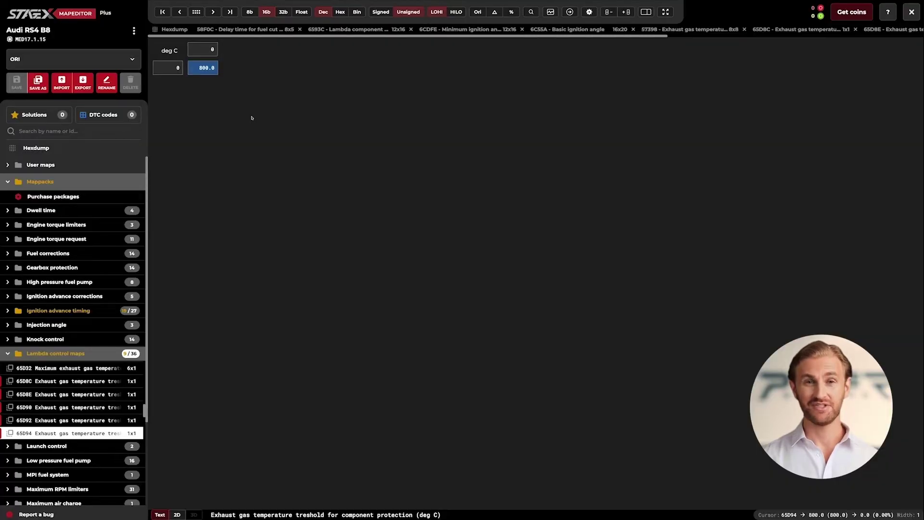
left_click(39, 86)
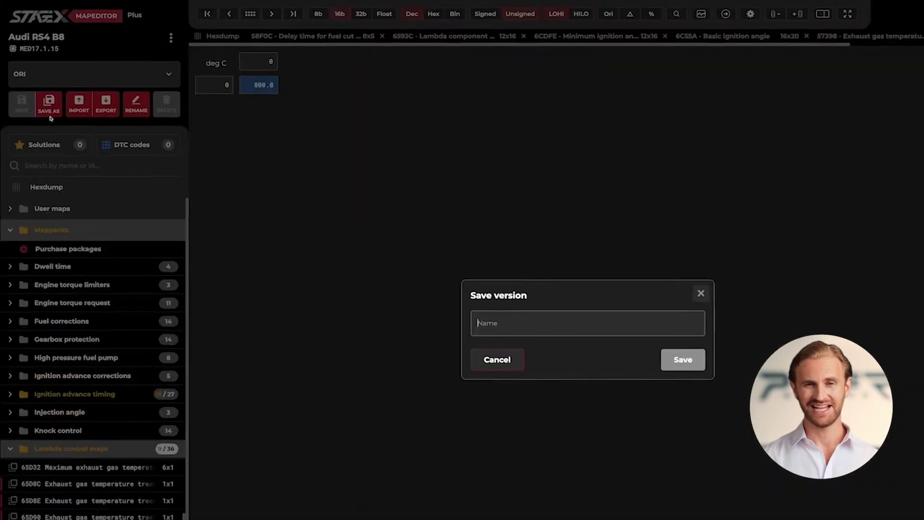
type("pops")
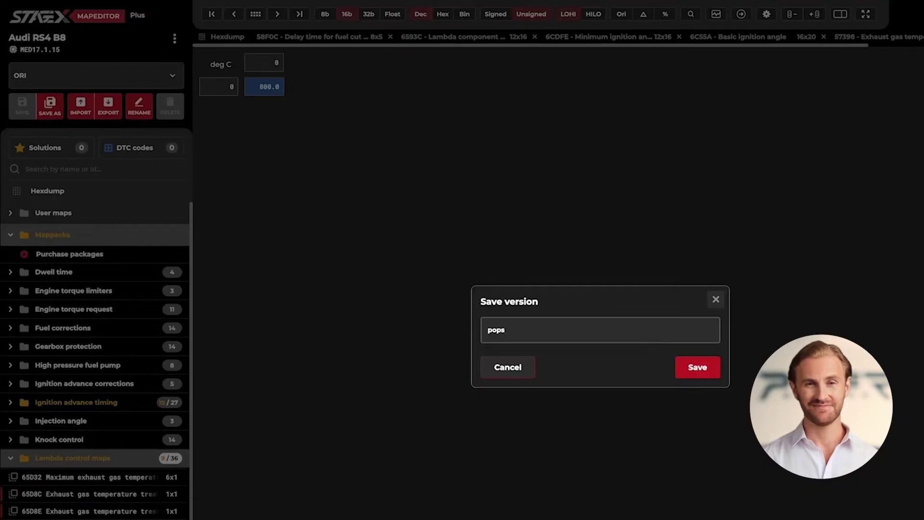
type(" & bangs")
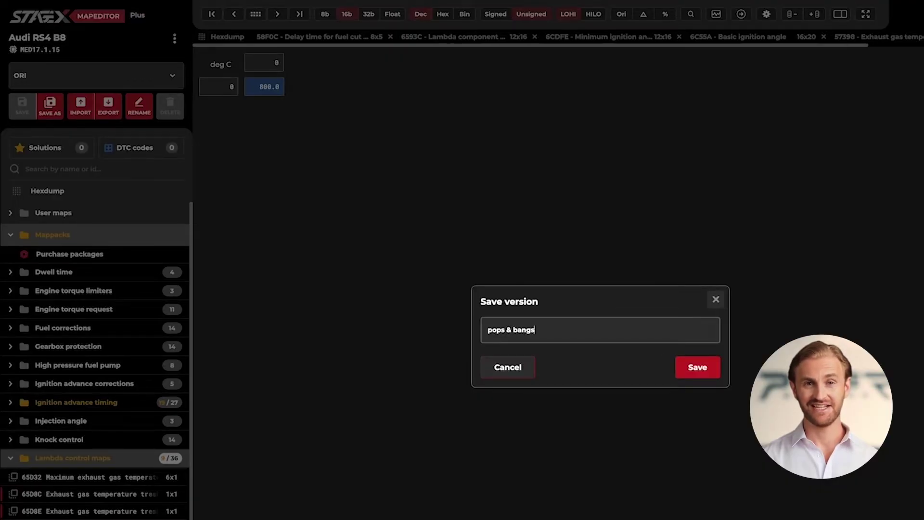